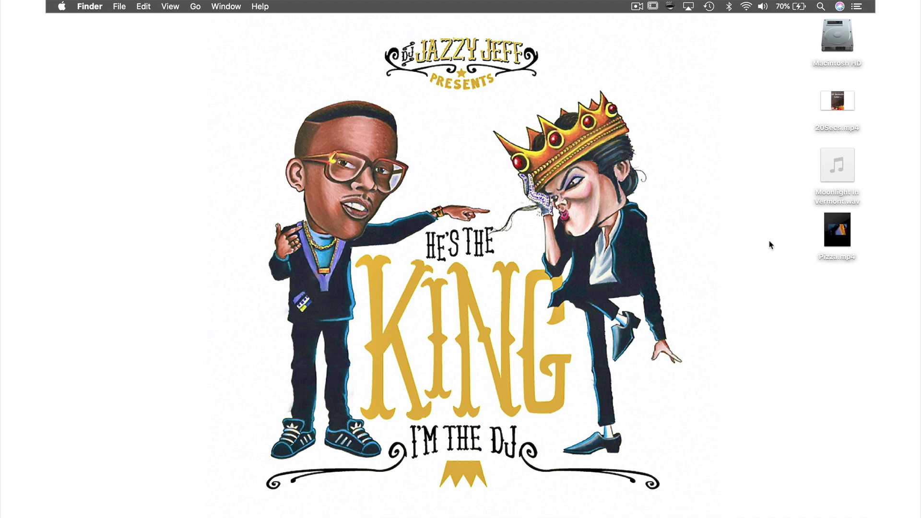
Step: Open Pizza.mp4 from the desktop in QuickTime Player and rotate the video left
{"action": "double_click", "coordinate": [832, 235]}
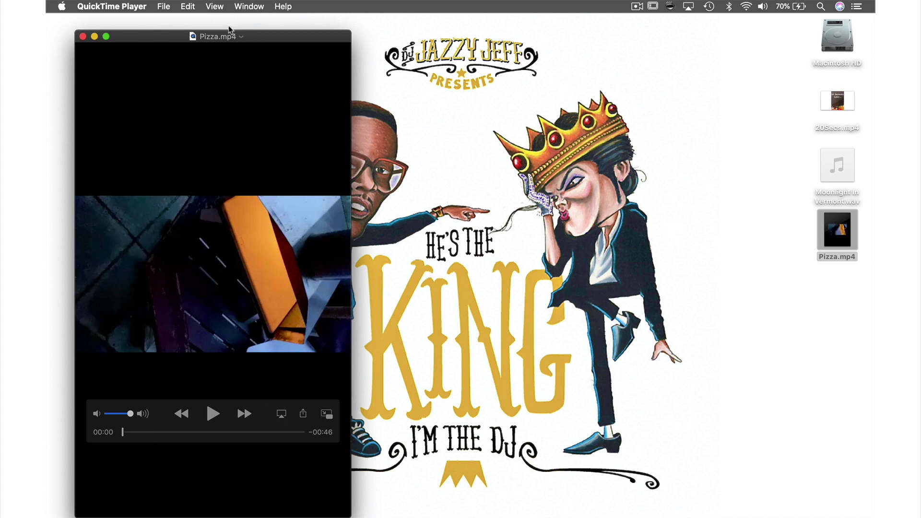
{"action": "left_click", "coordinate": [187, 6]}
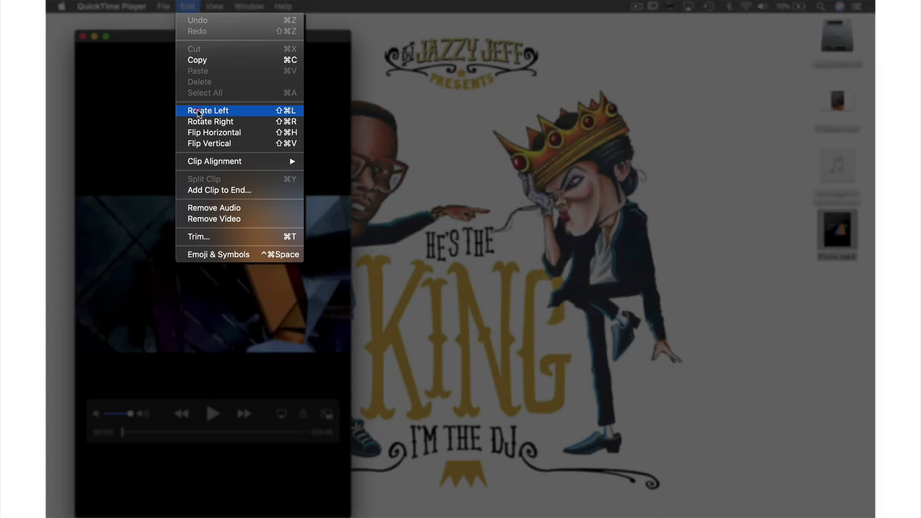
{"action": "left_click", "coordinate": [198, 111]}
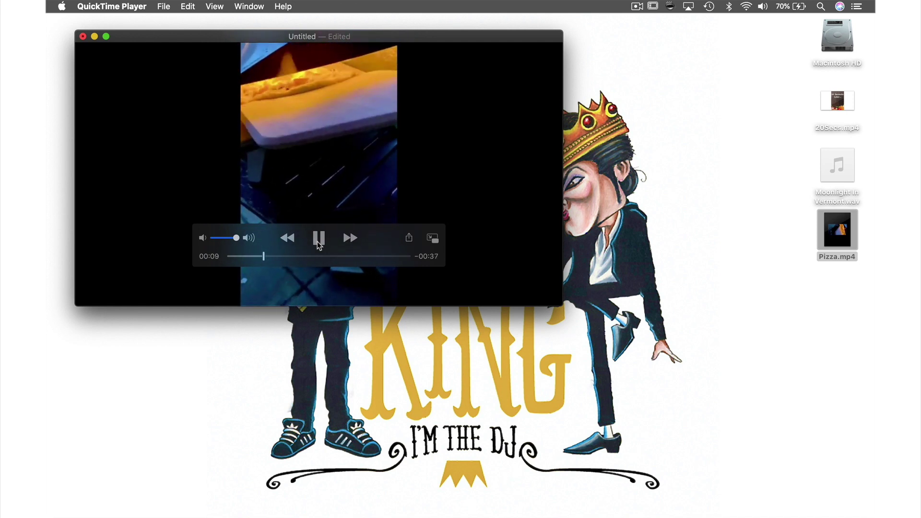
Step: Pause the rotated video and remove its audio
{"action": "left_click", "coordinate": [317, 241]}
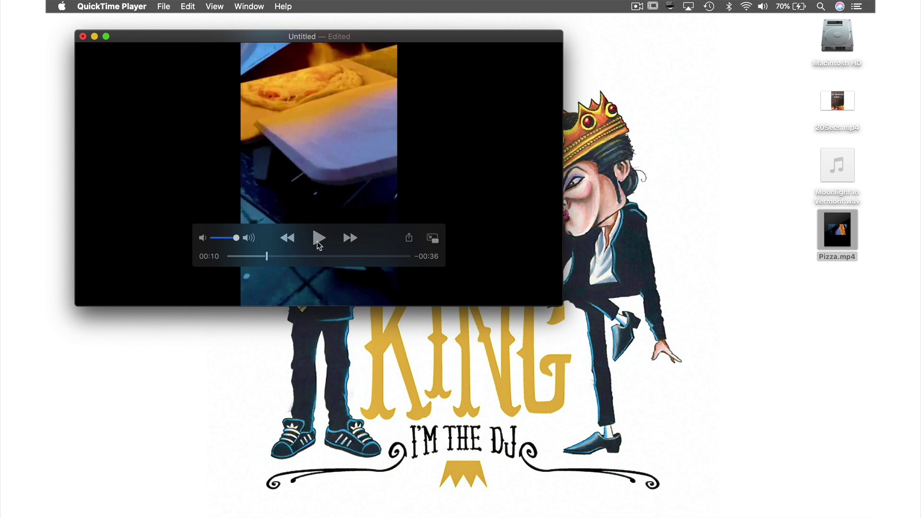
{"action": "left_click", "coordinate": [189, 7]}
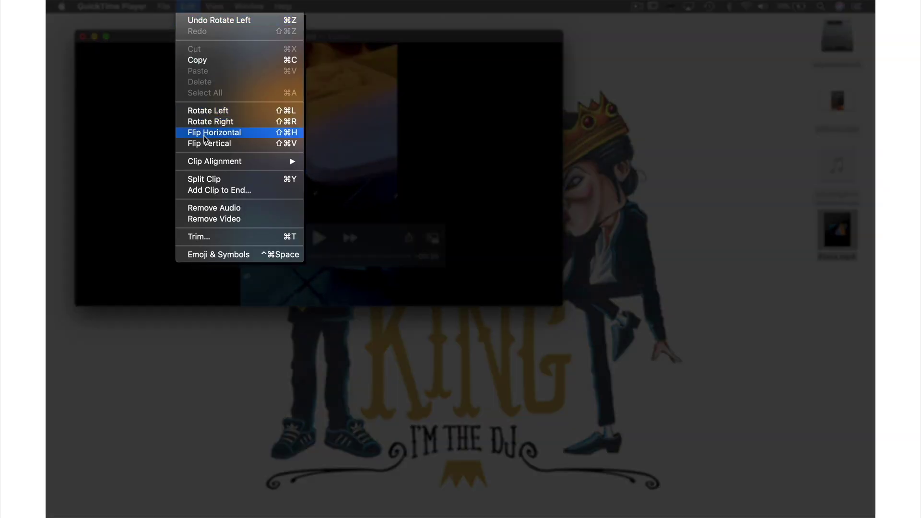
{"action": "left_click", "coordinate": [208, 209]}
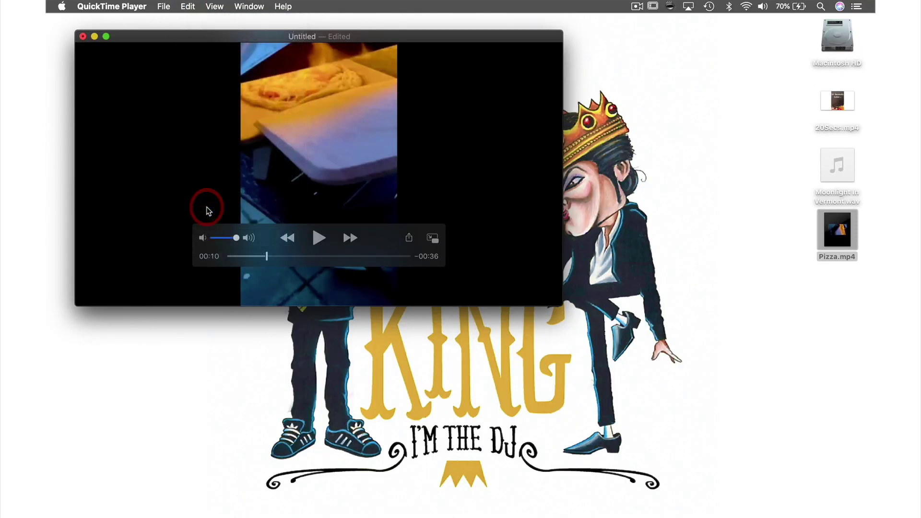
Step: Play the video on to about 00:14, pause it and split the clip there
{"action": "left_click", "coordinate": [318, 238]}
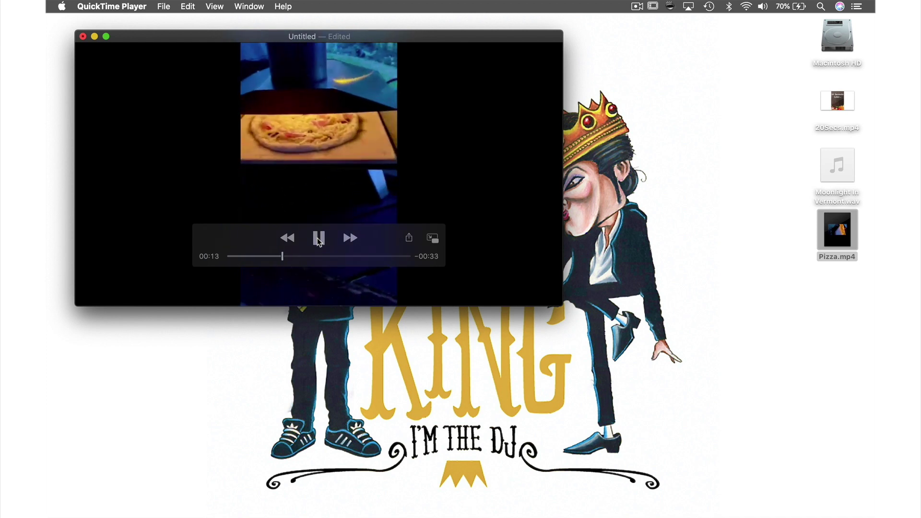
{"action": "left_click", "coordinate": [317, 238]}
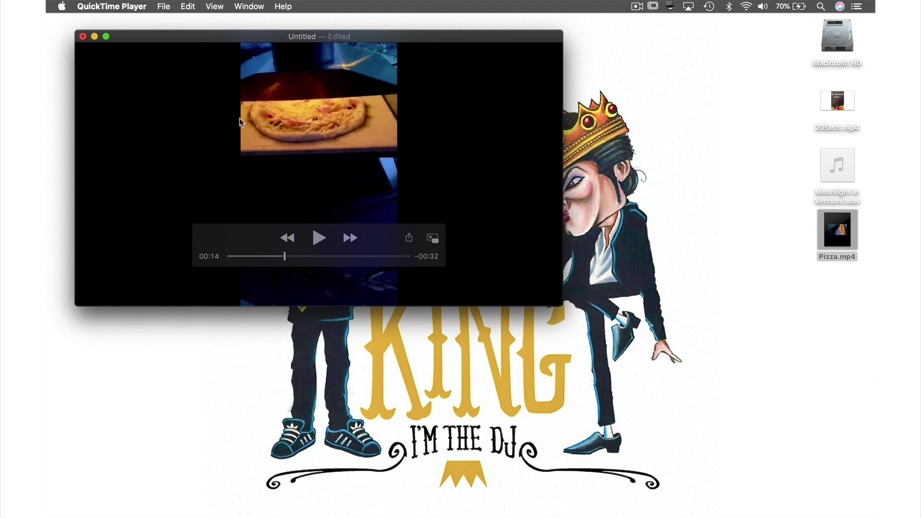
{"action": "left_click", "coordinate": [188, 7]}
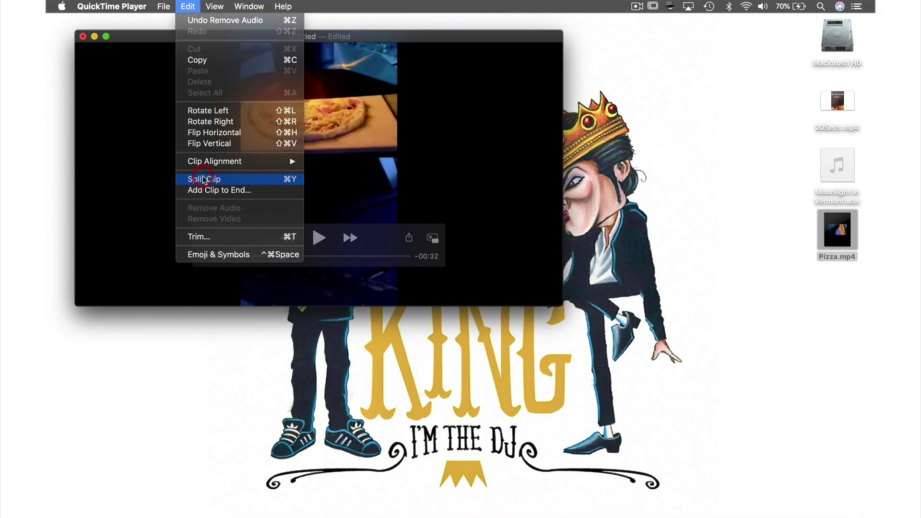
{"action": "left_click", "coordinate": [203, 179]}
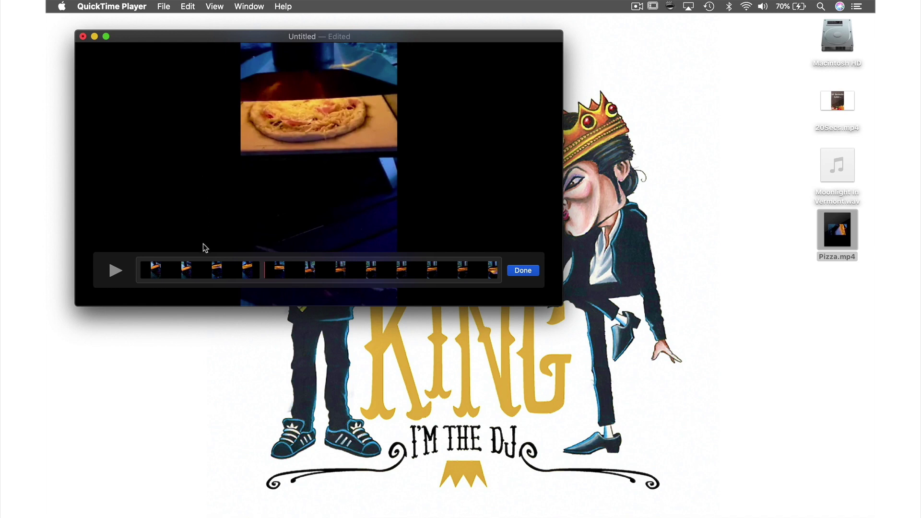
Step: Trim the first clip at both ends, keeping only its middle part with the pizza going into the oven
{"action": "left_click", "coordinate": [204, 264]}
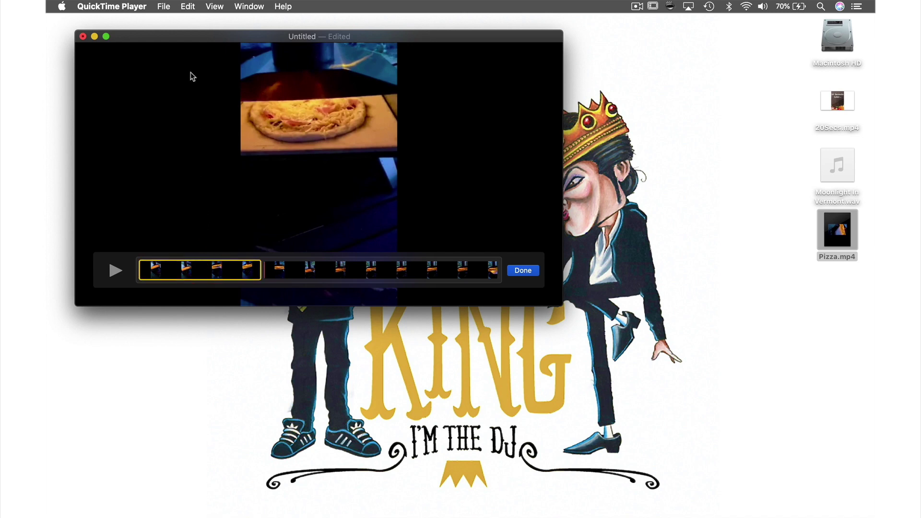
{"action": "left_click", "coordinate": [187, 6]}
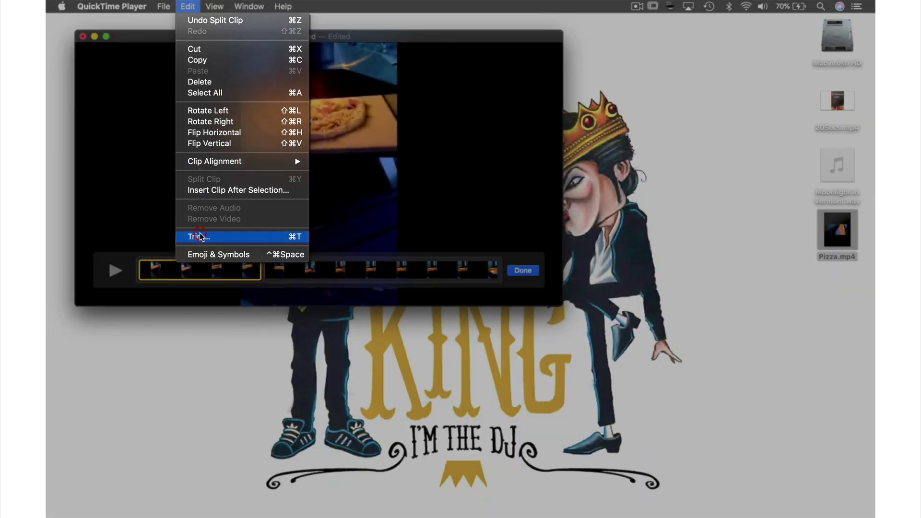
{"action": "left_click", "coordinate": [201, 236]}
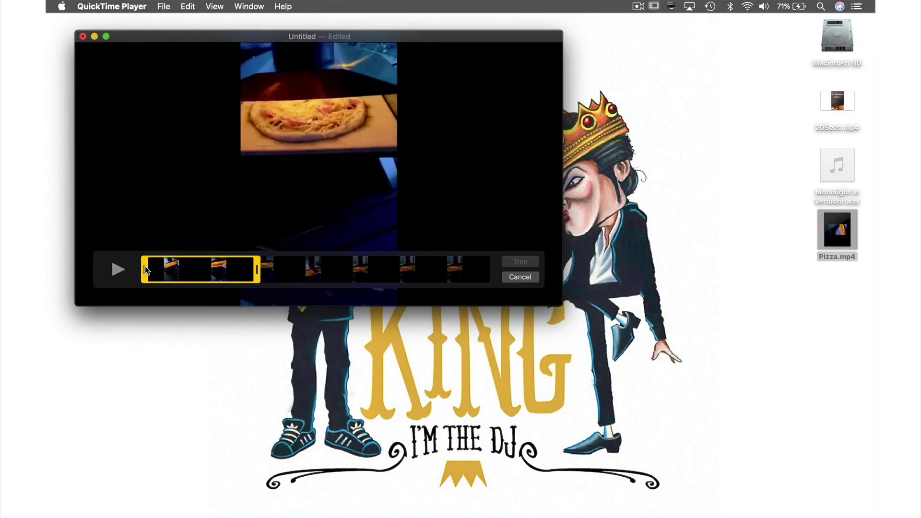
{"action": "left_click_drag", "start_coordinate": [145, 269], "coordinate": [176, 272]}
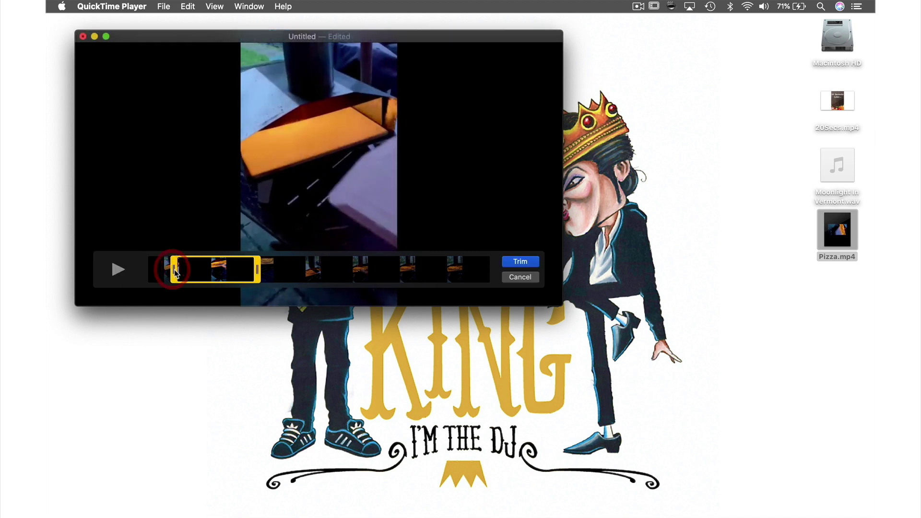
{"action": "left_click_drag", "start_coordinate": [260, 273], "coordinate": [227, 277]}
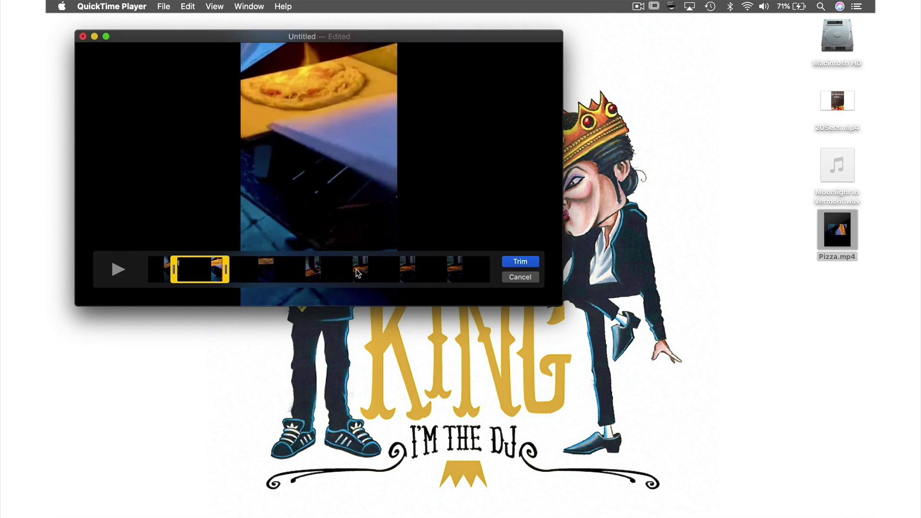
{"action": "left_click", "coordinate": [511, 263]}
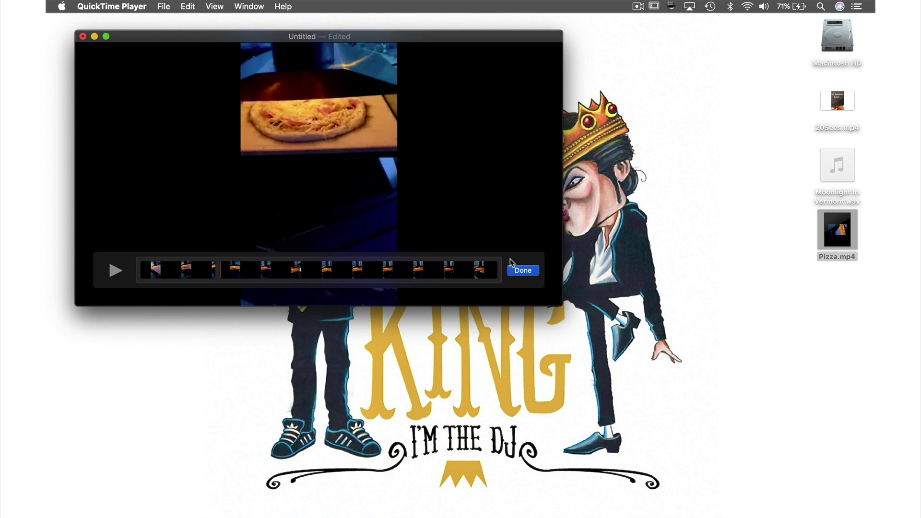
Step: Trim the start of the second clip, keeping only about its last quarter
{"action": "left_click", "coordinate": [453, 269]}
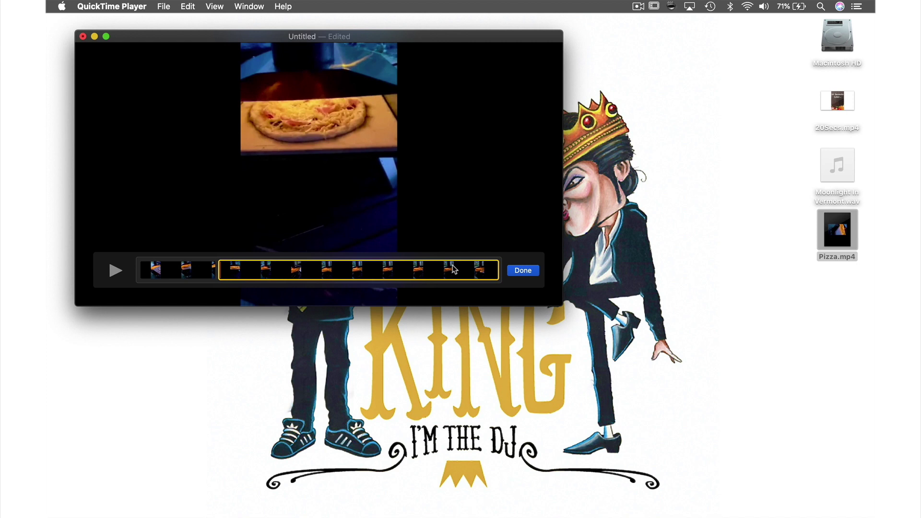
{"action": "key", "text": "super"}
{"action": "key", "text": "super+t"}
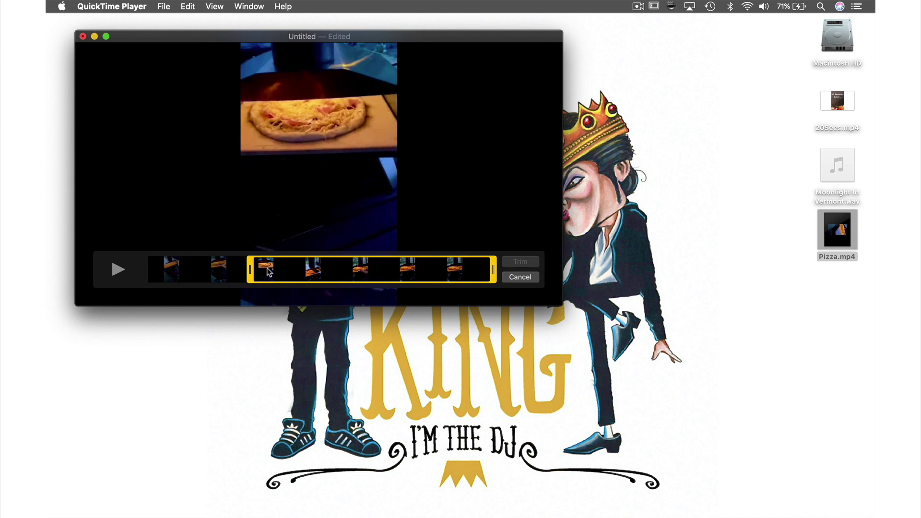
{"action": "left_click_drag", "start_coordinate": [249, 267], "coordinate": [440, 275]}
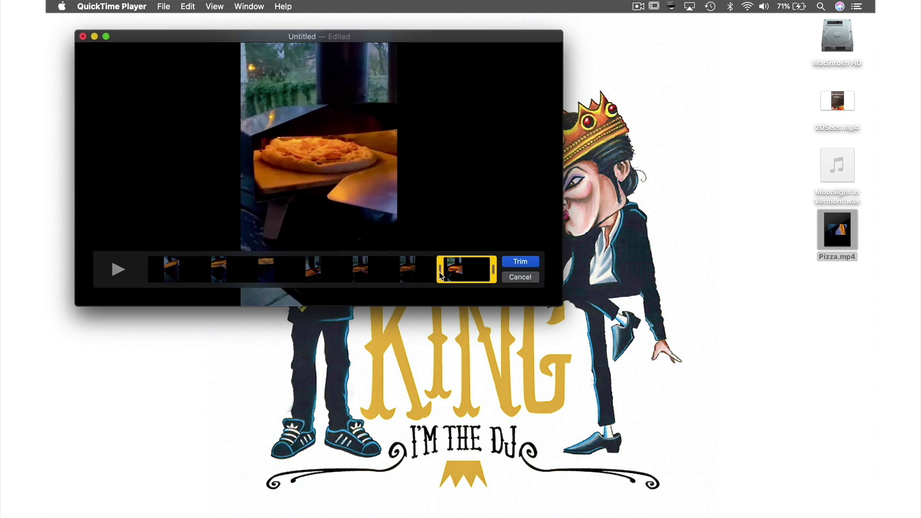
{"action": "left_click", "coordinate": [510, 263]}
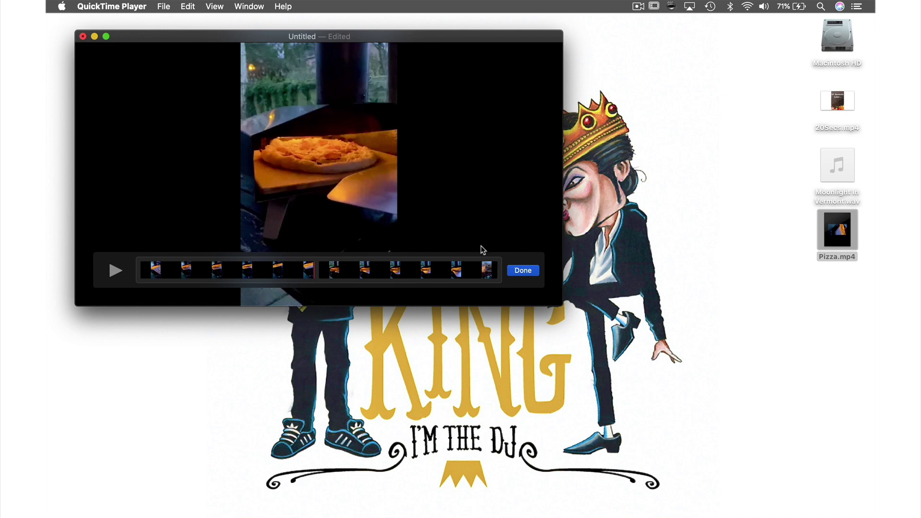
Step: Add the 20Secs.mp4 title clip from the Desktop and move it between the two pizza clips
{"action": "left_click", "coordinate": [190, 7]}
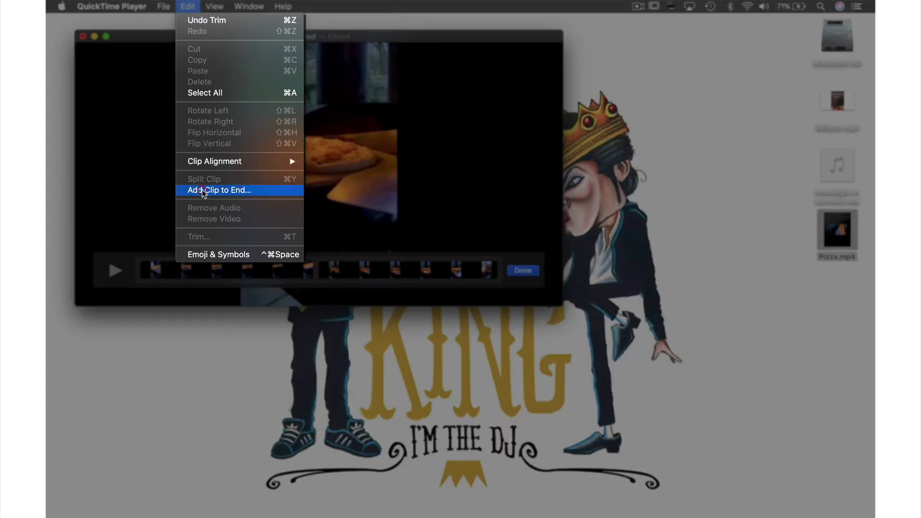
{"action": "left_click", "coordinate": [202, 190]}
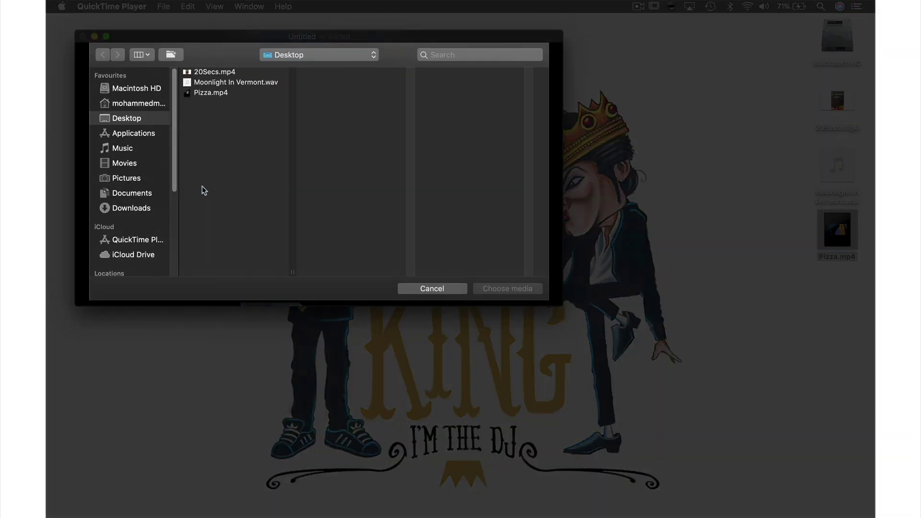
{"action": "left_click", "coordinate": [208, 75]}
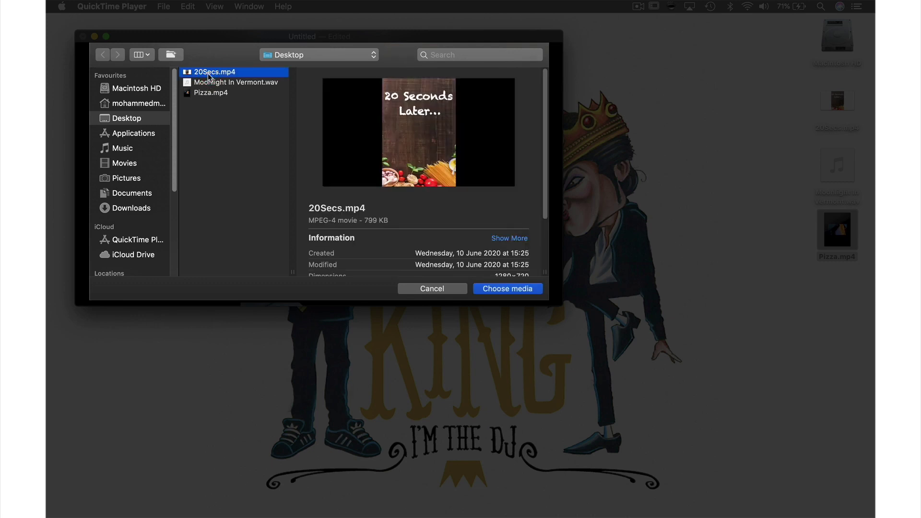
{"action": "left_click", "coordinate": [496, 286]}
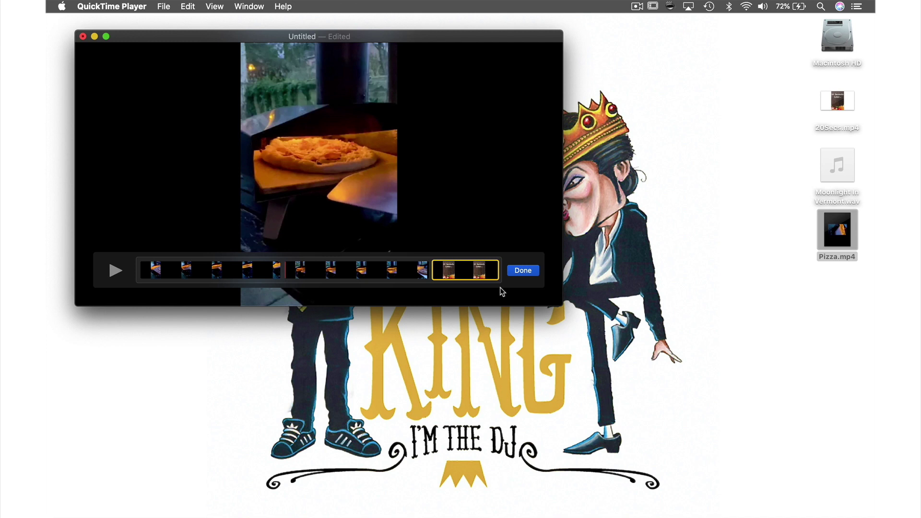
{"action": "left_click_drag", "start_coordinate": [473, 272], "coordinate": [337, 272]}
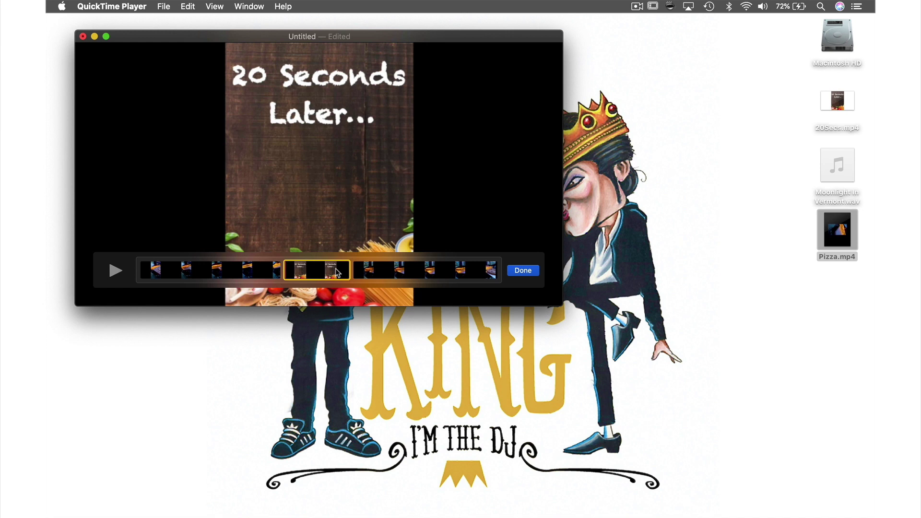
Step: Add Moonlight In Vermont.wav from the desktop as an audio track under the clips and finish the clip editing
{"action": "mouse_move", "coordinate": [823, 179]}
{"action": "left_click_drag", "start_coordinate": [823, 180], "coordinate": [395, 269]}
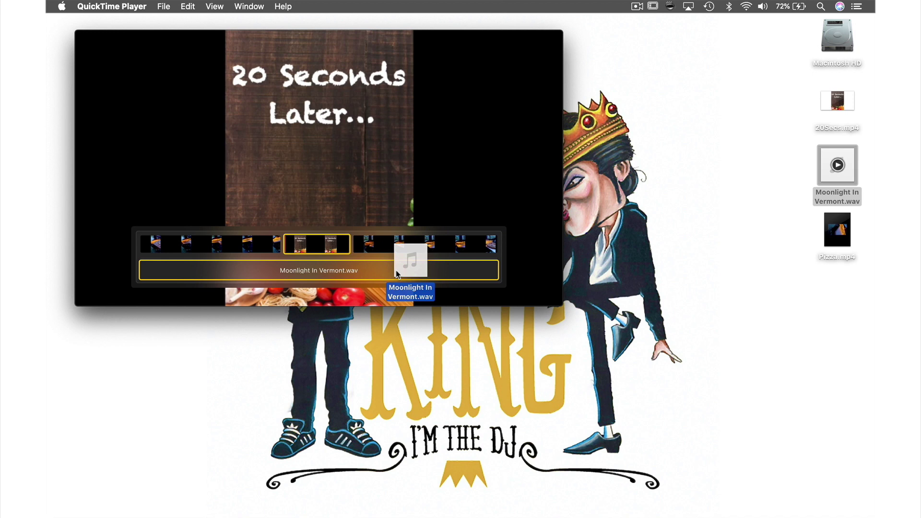
{"action": "left_click_drag", "start_coordinate": [396, 270], "coordinate": [395, 269]}
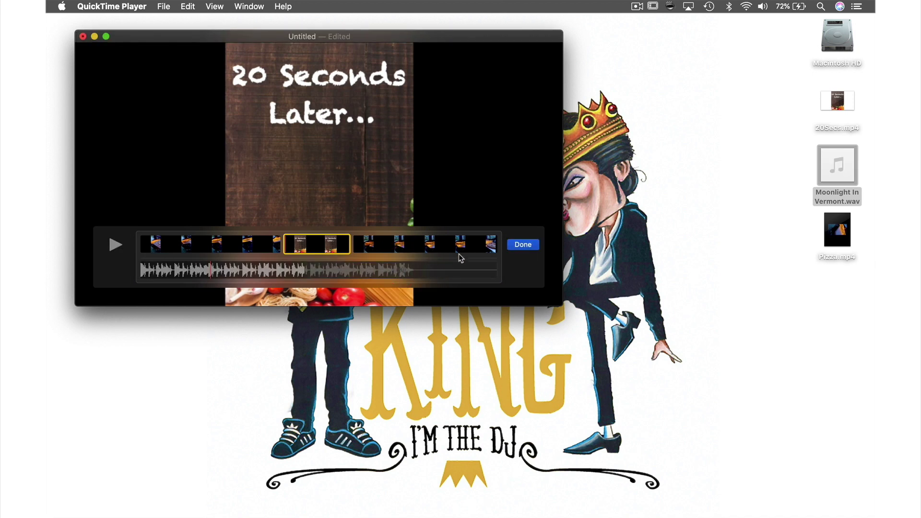
{"action": "left_click", "coordinate": [522, 246]}
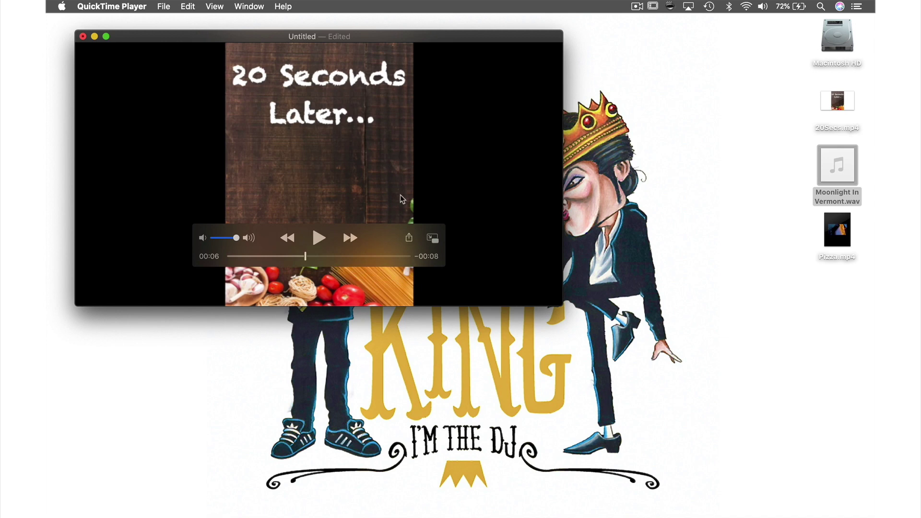
Step: Close the edited movie and save it to the Desktop as "Pizza pizza"
{"action": "left_click", "coordinate": [164, 10]}
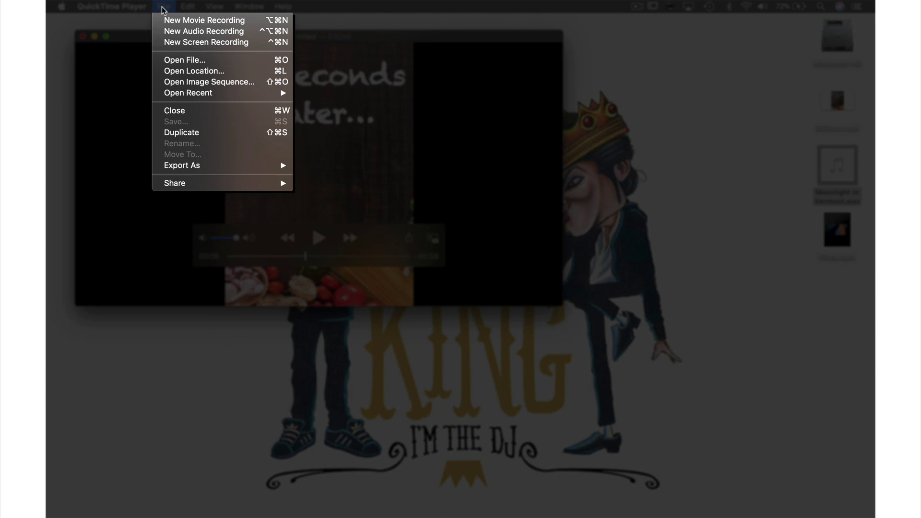
{"action": "left_click", "coordinate": [171, 111]}
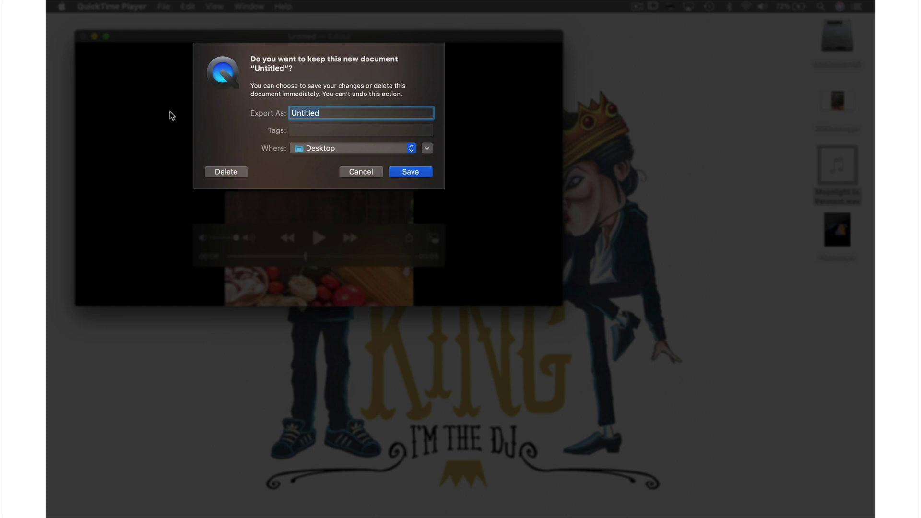
{"action": "type", "text": "Pizz"}
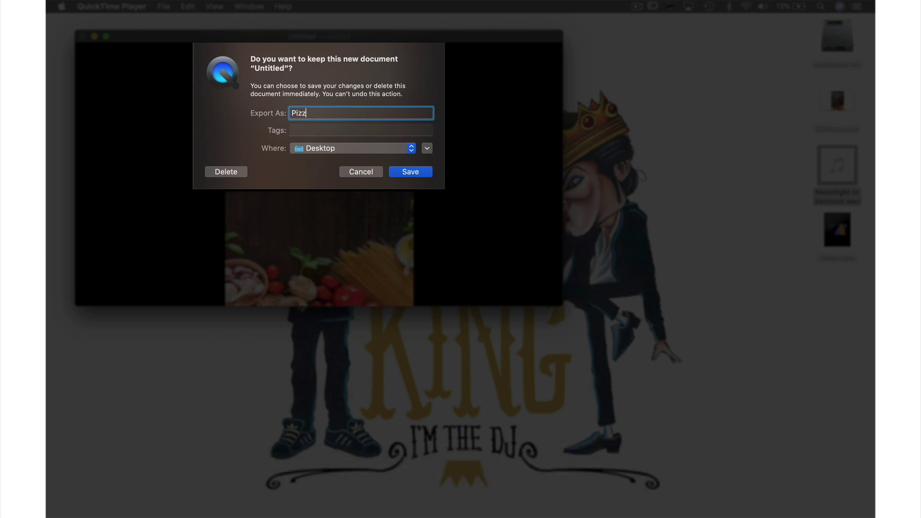
{"action": "type", "text": "a pizza"}
{"action": "left_click", "coordinate": [406, 171]}
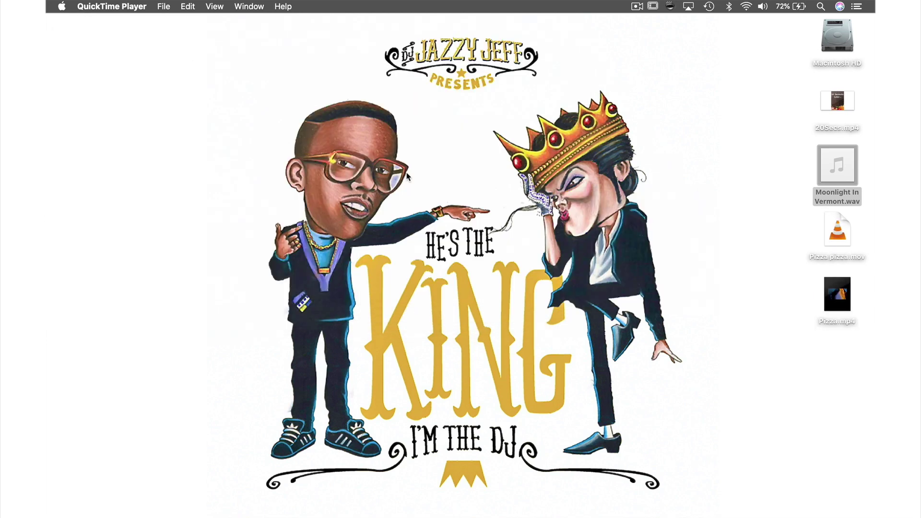
Step: Open the exported Pizza pizza.mov and play it to review the edit
{"action": "double_click", "coordinate": [828, 238]}
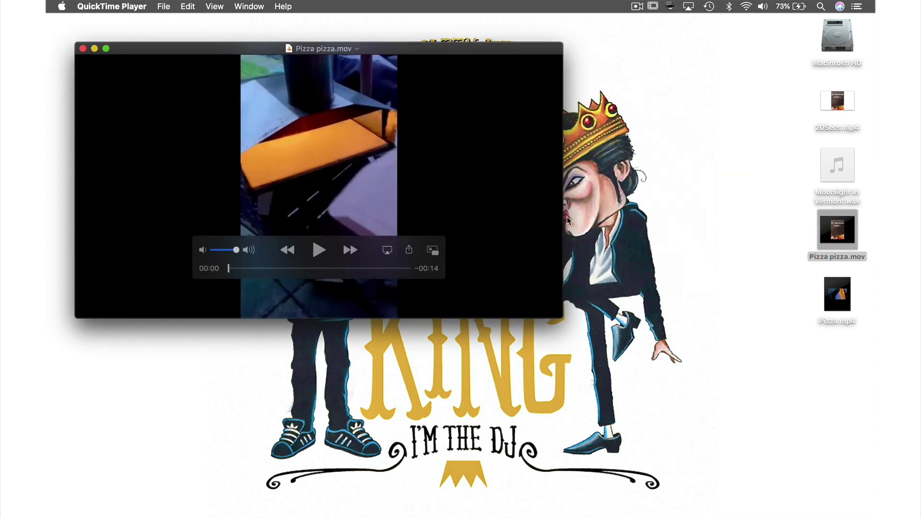
{"action": "left_click", "coordinate": [318, 250]}
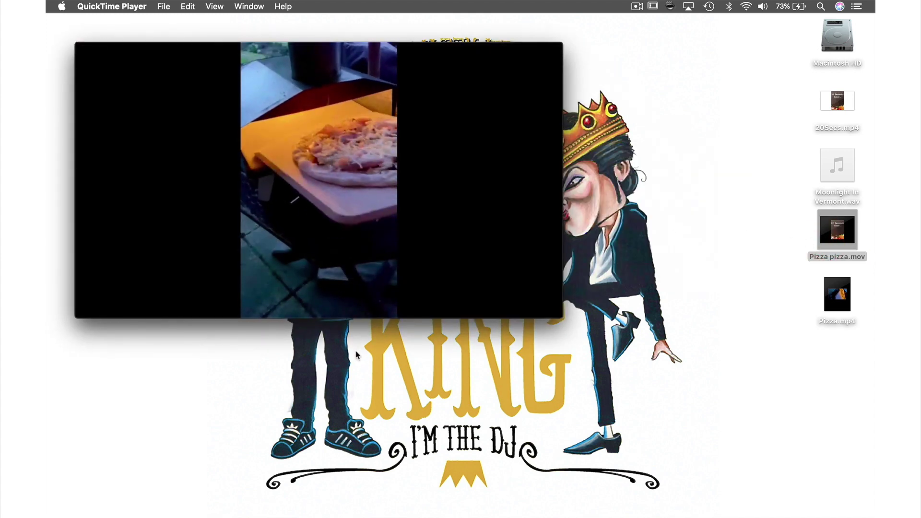